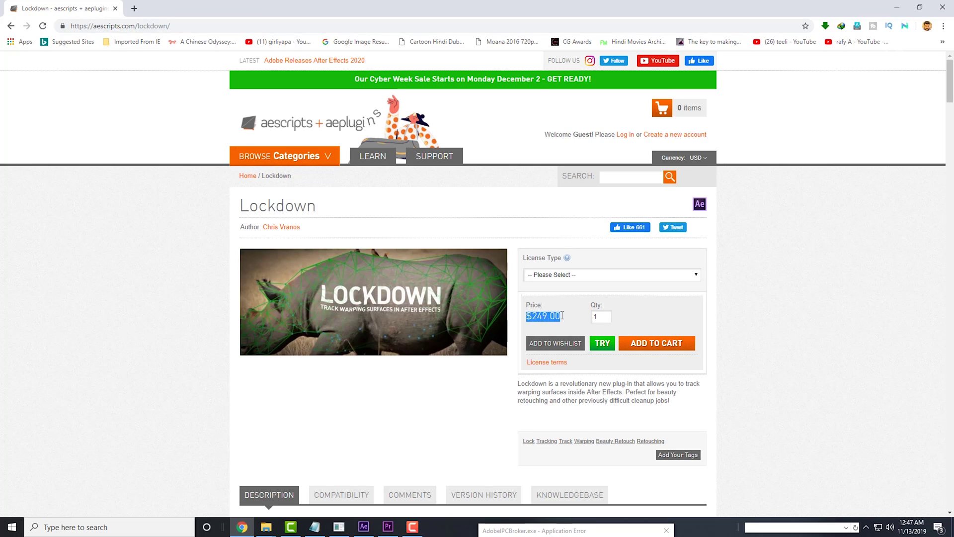
# - Deselect the $249.00 price text on the Lockdown product page
pyautogui.click(458, 393)
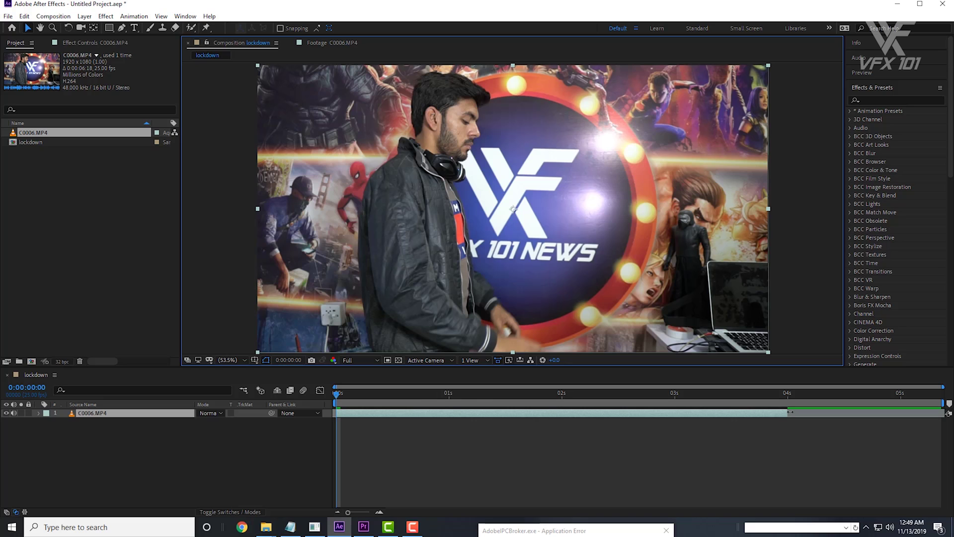
# - Extend C0006.MP4 to the comp end, preview it, and check the lockdown comp settings (1920×1080, 25 fps)
pyautogui.moveTo(790, 412); pyautogui.dragTo(944, 412)
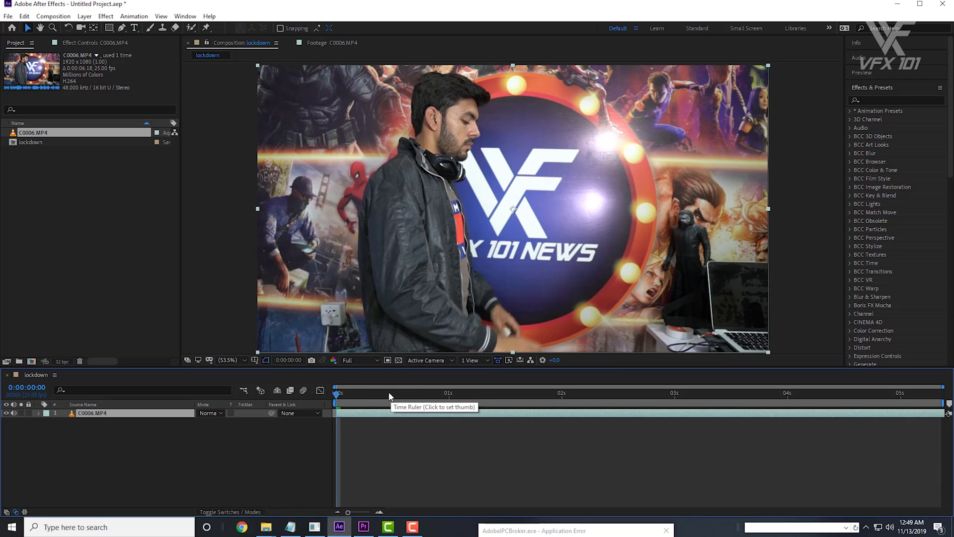
pyautogui.press('space')
pyautogui.moveTo(520, 395); pyautogui.dragTo(285, 401)
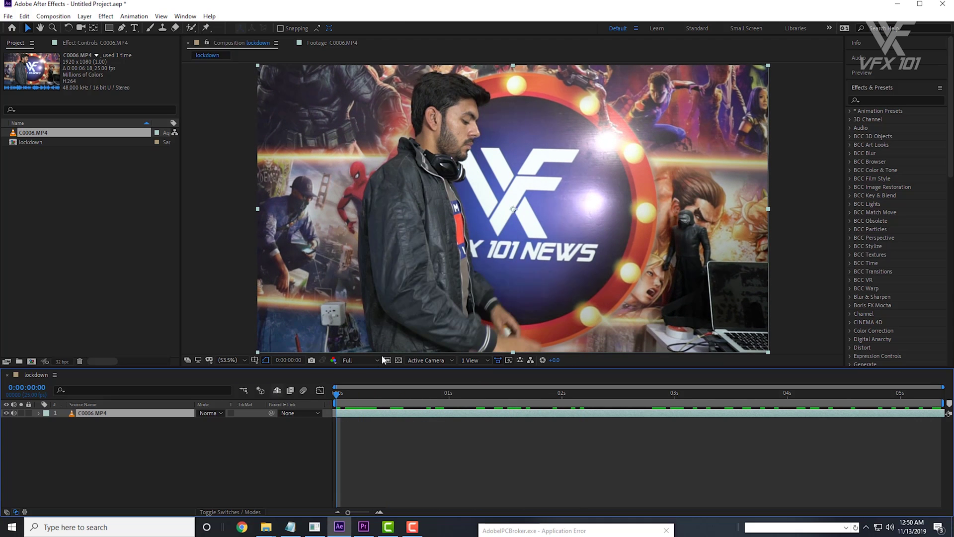
pyautogui.hotkey('ctrl', 'k')
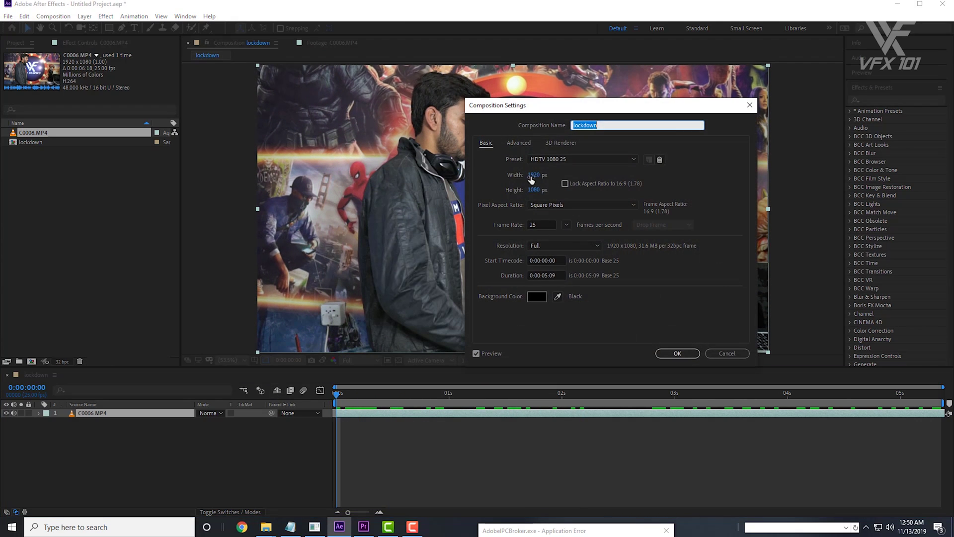
# - Launch Lockdown.jsxbin from the Window menu and move its panel up over the viewer
pyautogui.press('Return')
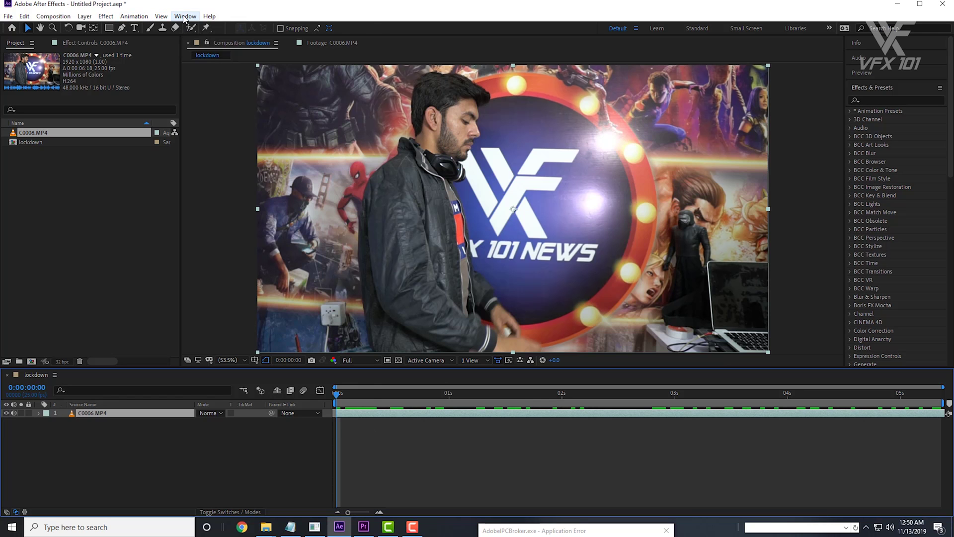
pyautogui.click(185, 17)
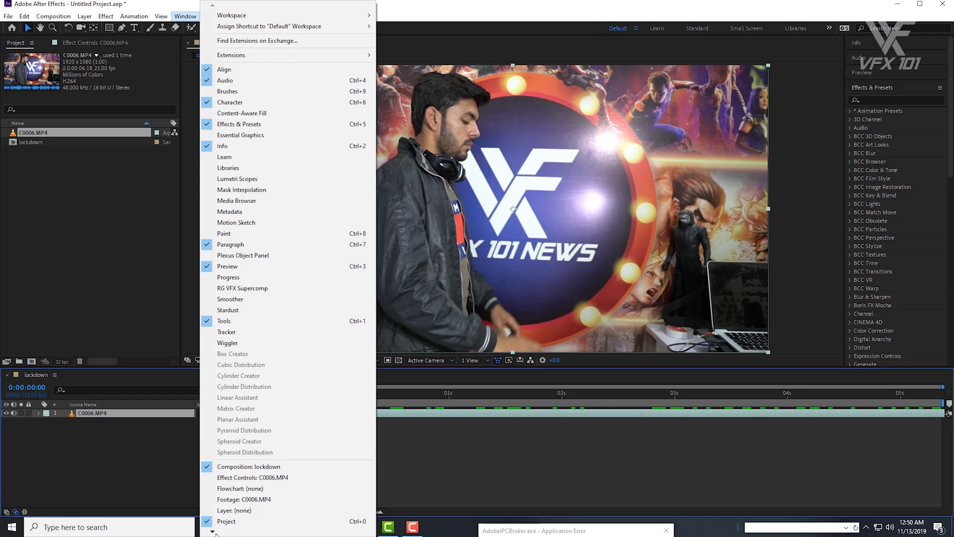
pyautogui.moveTo(213, 532)
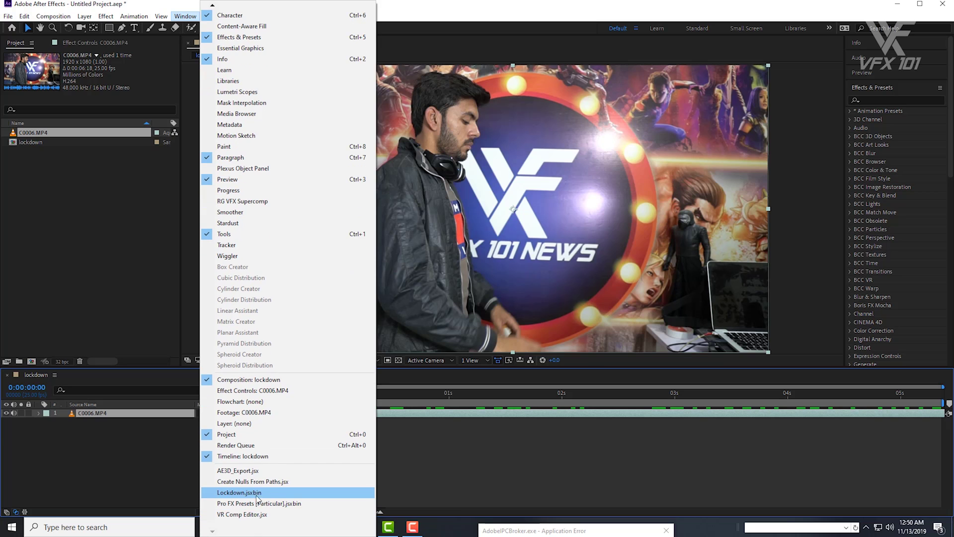
pyautogui.click(265, 493)
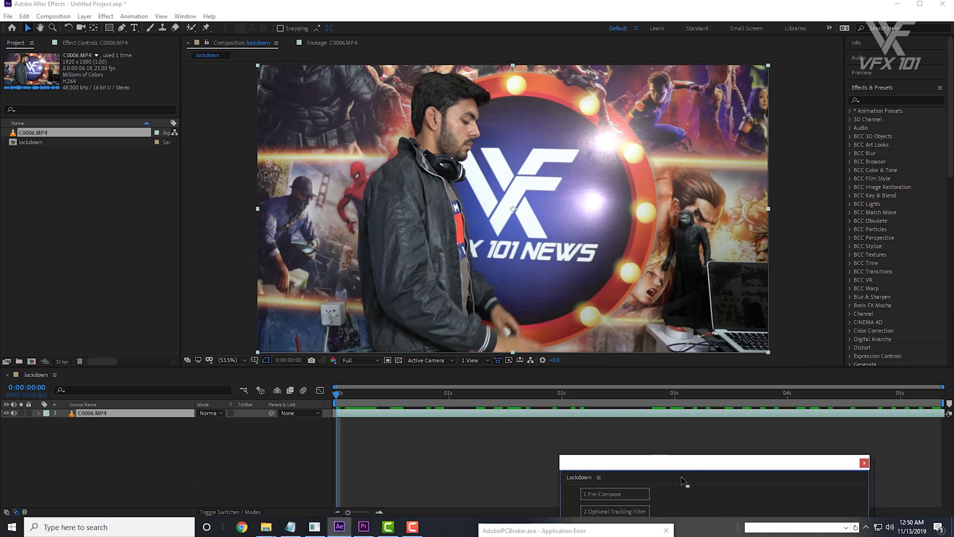
pyautogui.moveTo(655, 466); pyautogui.dragTo(672, 164)
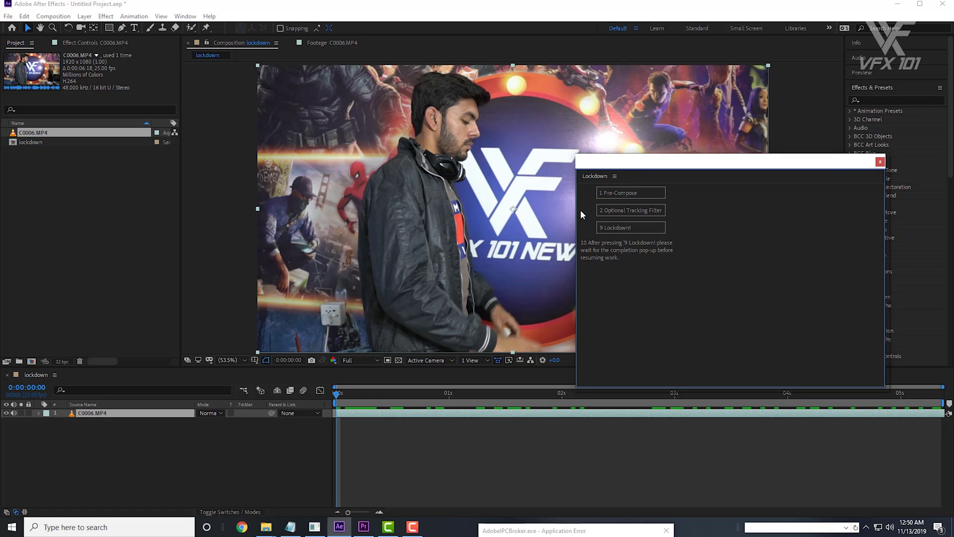
# - Run 1 Pre-Compose, then select the Lockdown effect on C0006.MP4 in Effect Controls
pyautogui.click(632, 196)
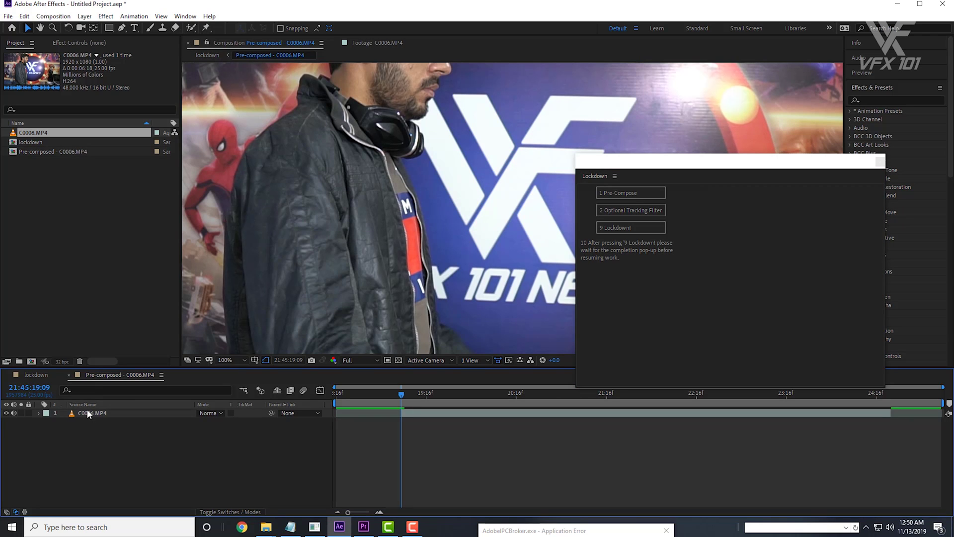
pyautogui.click(88, 411)
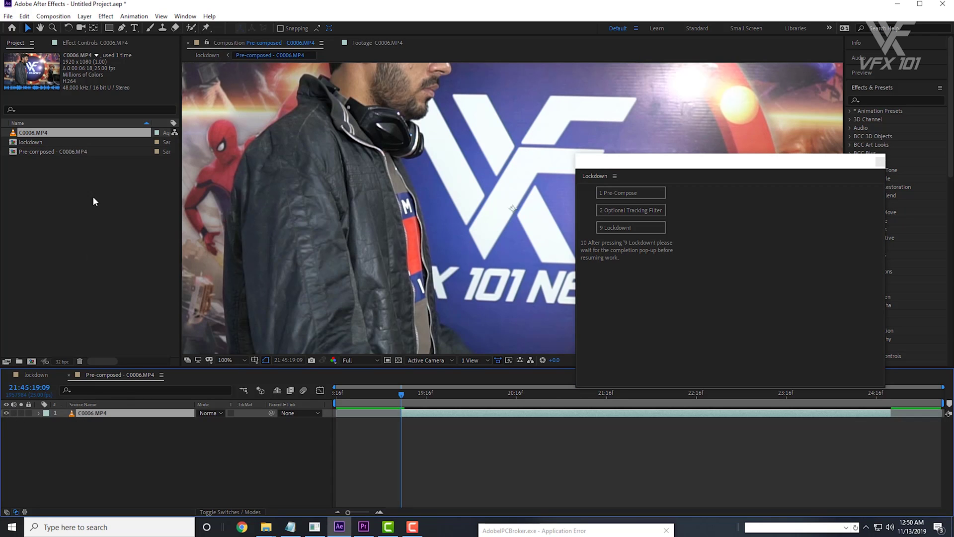
pyautogui.click(89, 44)
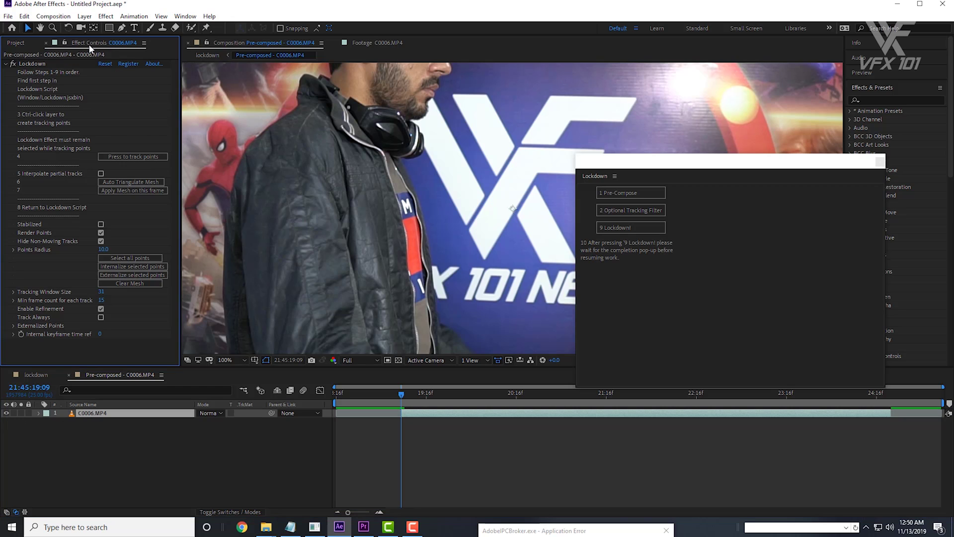
pyautogui.click(45, 63)
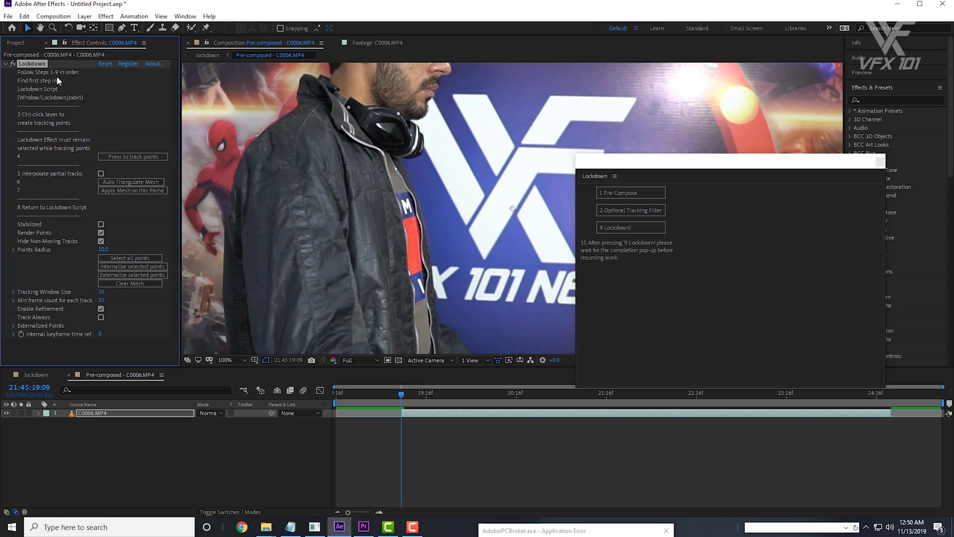
# - Add the optional tracking filters and select Lockdown to place tracking points on the sleeve
pyautogui.click(620, 212)
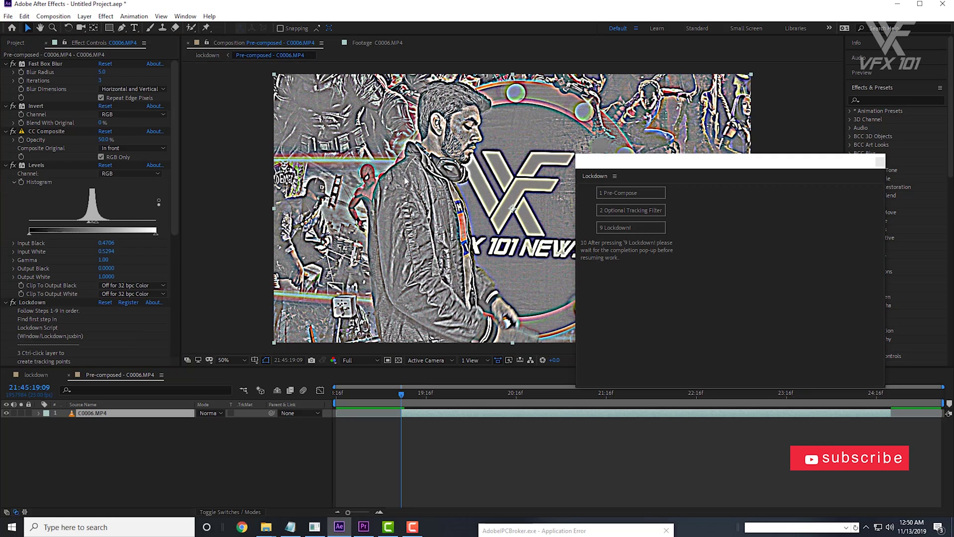
pyautogui.scroll(-2, 393, 201)
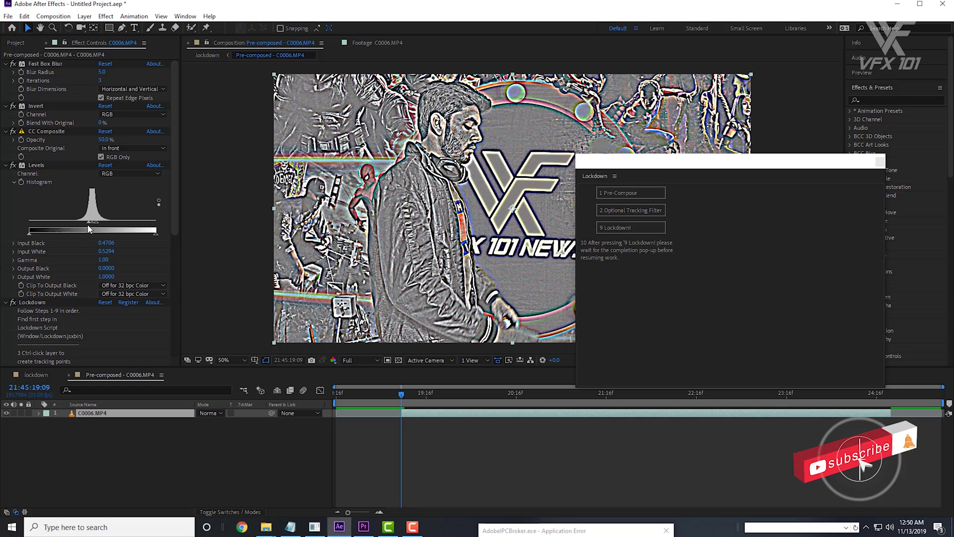
pyautogui.click(40, 303)
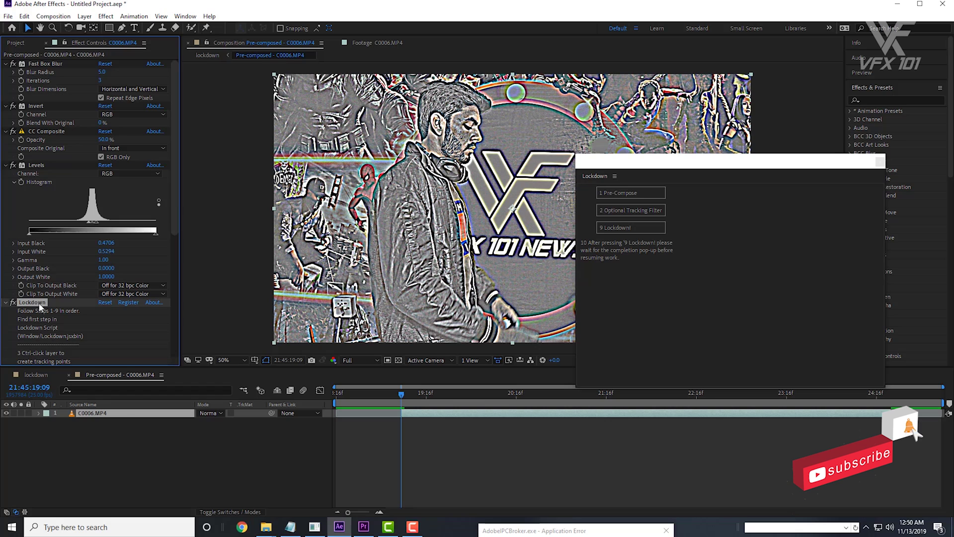
pyautogui.moveTo(174, 208); pyautogui.dragTo(174, 272)
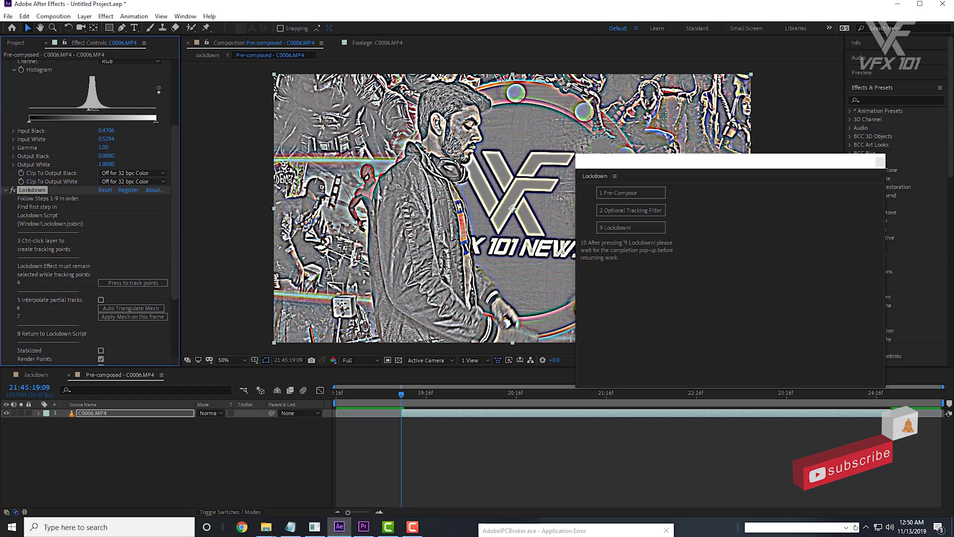
pyautogui.click(390, 188)
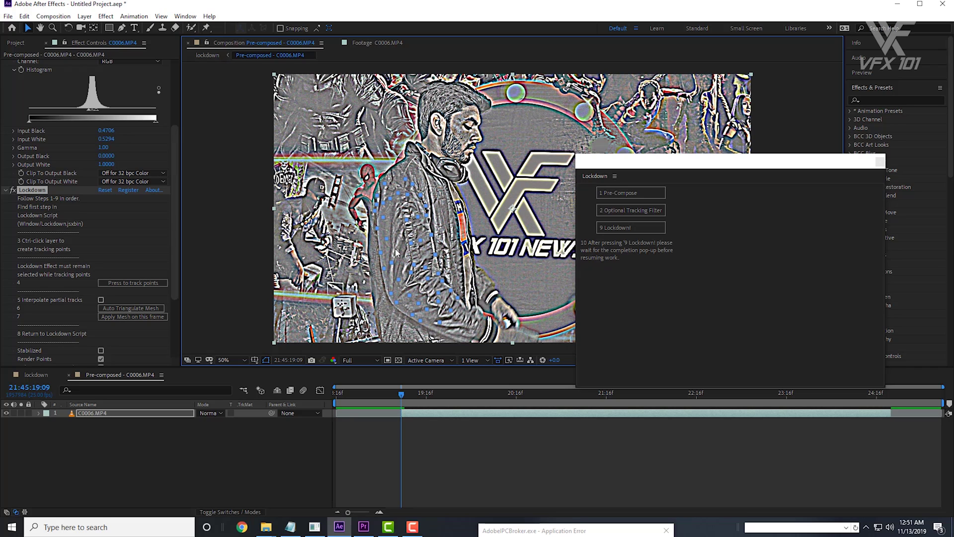
# - Track the sleeve points, enable Interpolate partial tracks, and auto-triangulate the mesh
pyautogui.click(117, 283)
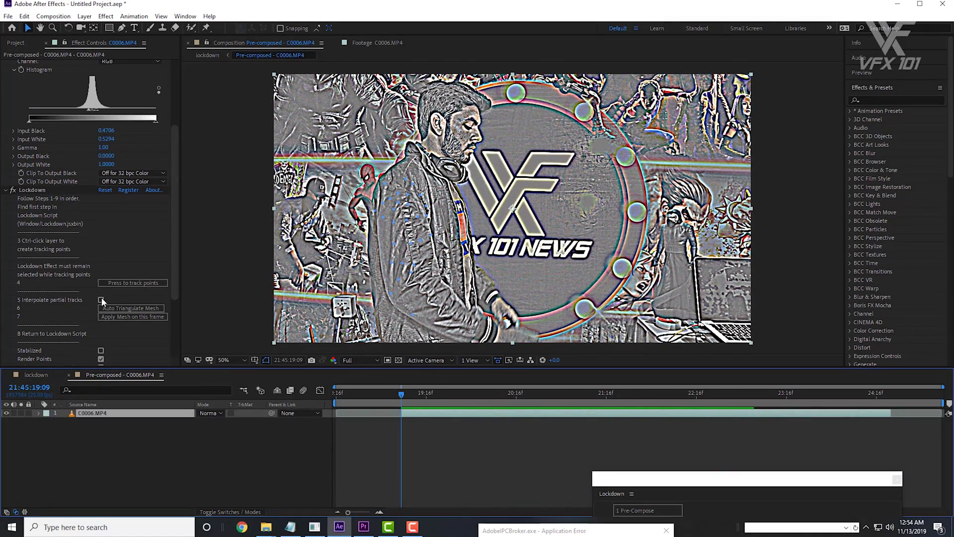
pyautogui.click(101, 299)
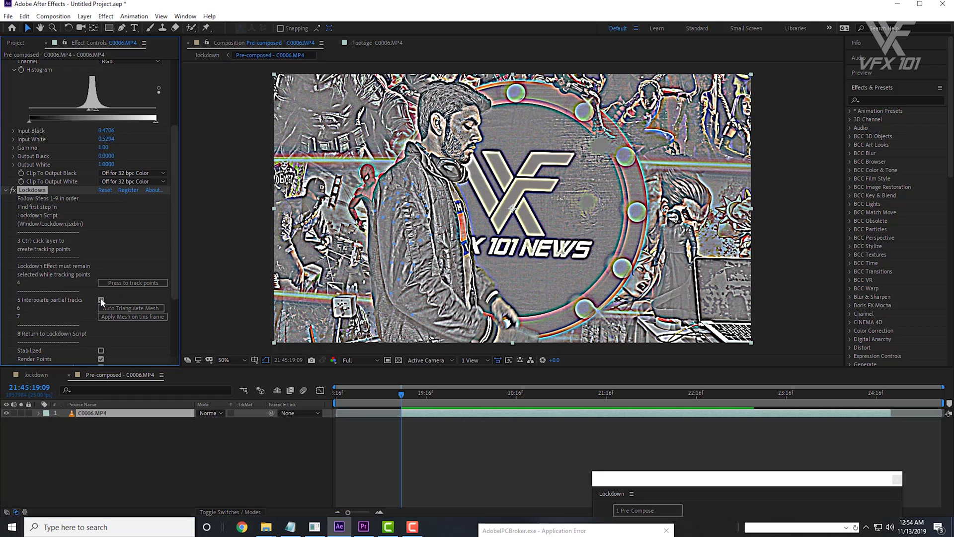
pyautogui.click(131, 307)
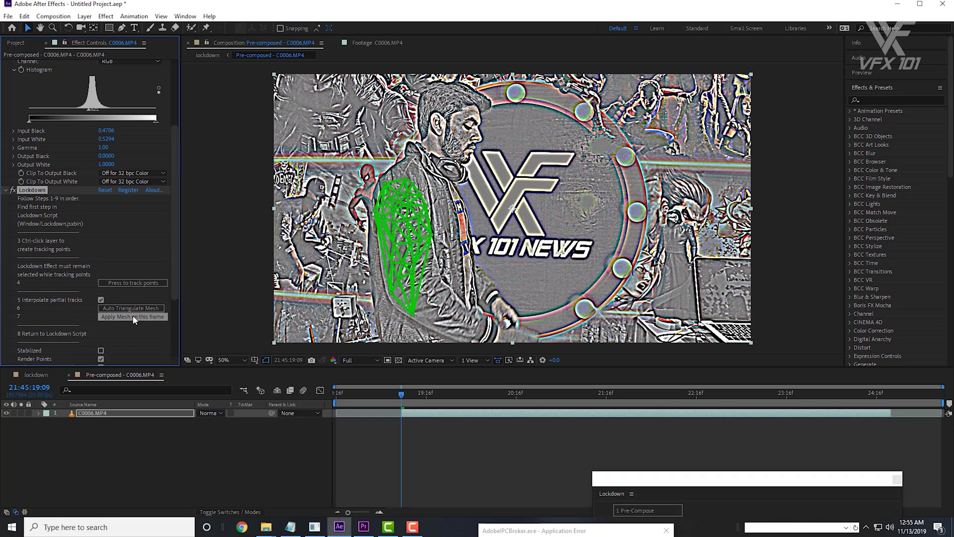
# - Apply the mesh on this frame and run 9 Lockdown! on the footage
pyautogui.click(133, 315)
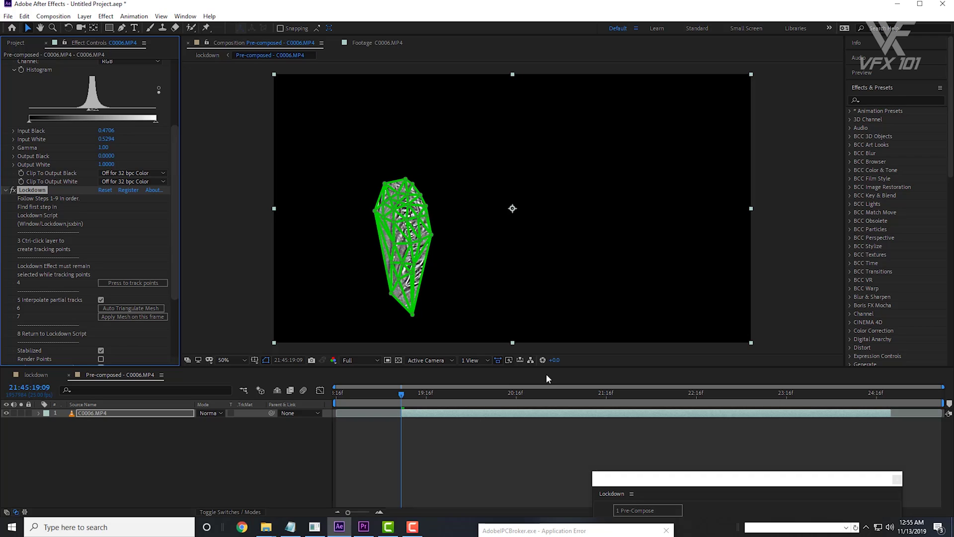
pyautogui.moveTo(636, 480); pyautogui.dragTo(500, 266)
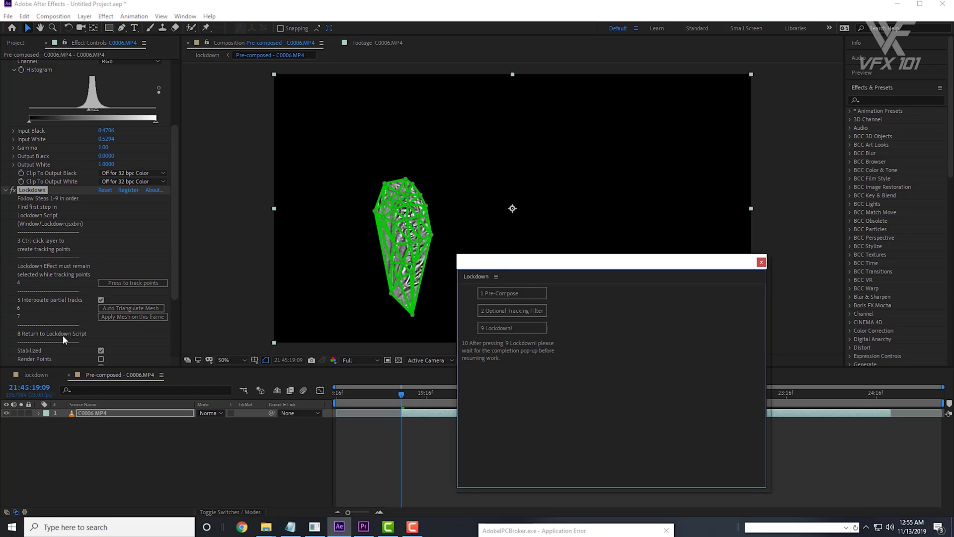
pyautogui.click(511, 330)
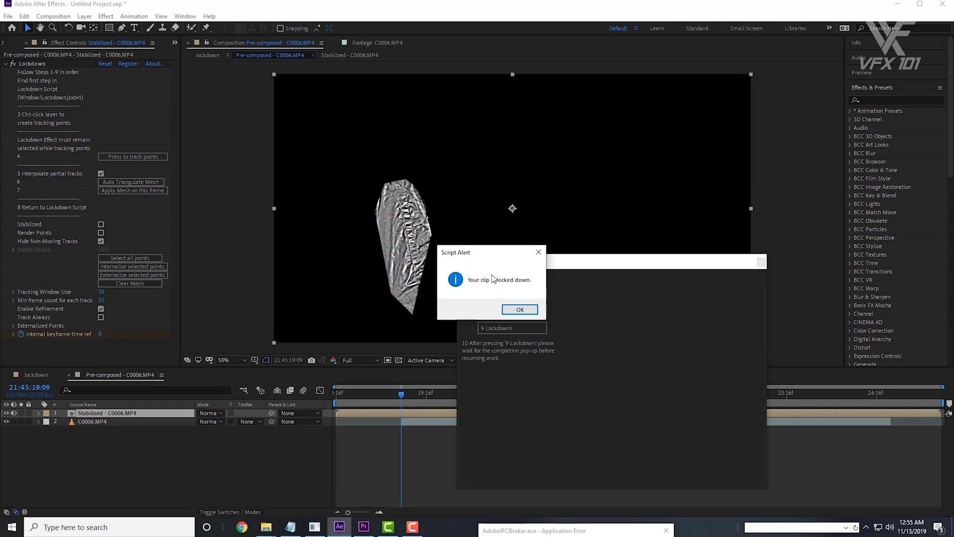
# - Dismiss the lockdown alert, move the panel aside, and open the Stabilized - C0006.MP4 precomp
pyautogui.click(519, 310)
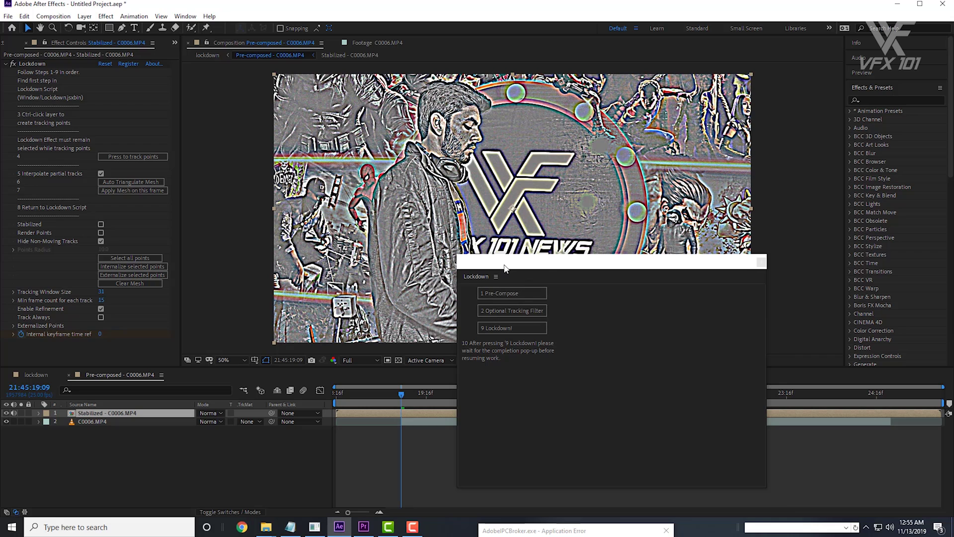
pyautogui.moveTo(511, 270); pyautogui.dragTo(576, 463)
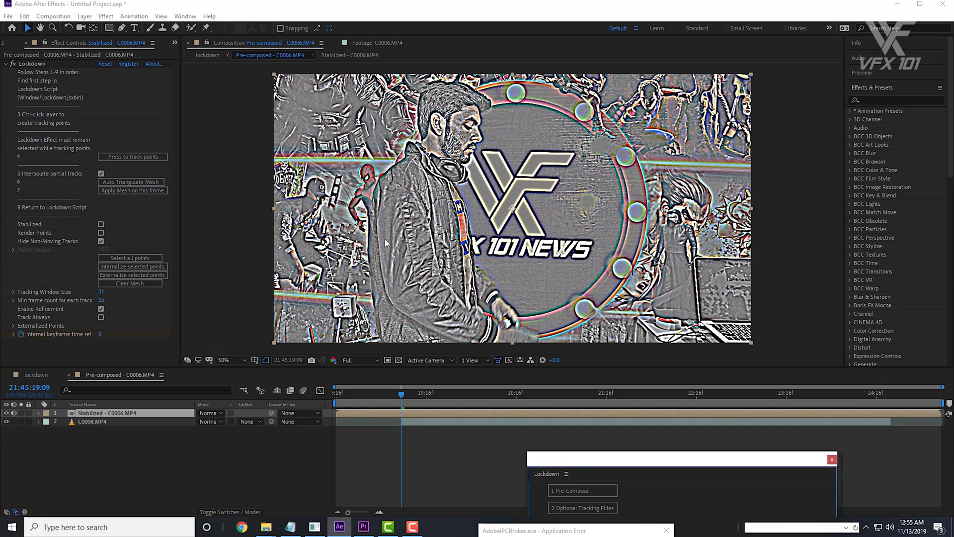
pyautogui.doubleClick(406, 416)
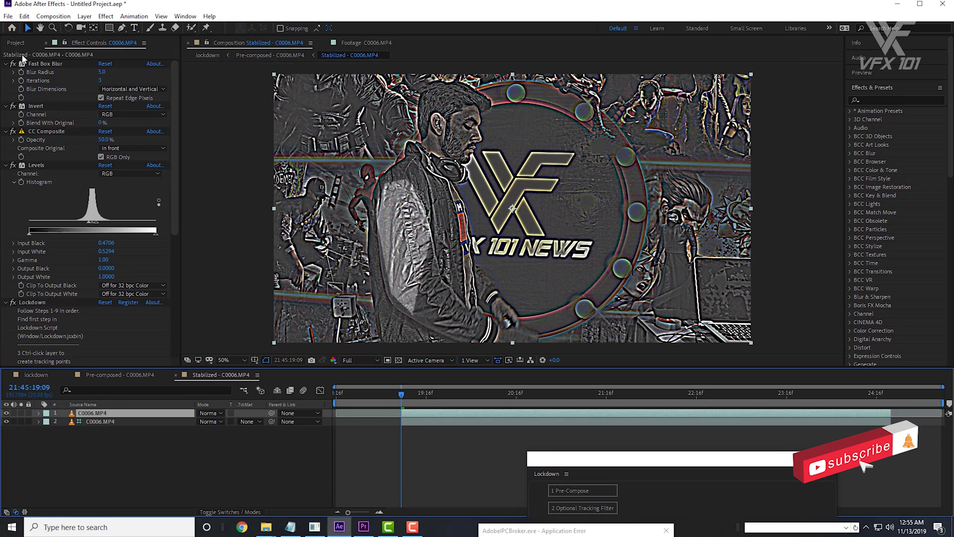
# - Add 'Put Logo in here (0-00-03-15).png', trimmed to the current frame, rotated -104°, scaled 10%
pyautogui.click(17, 42)
pyautogui.moveTo(80, 161); pyautogui.dragTo(137, 414)
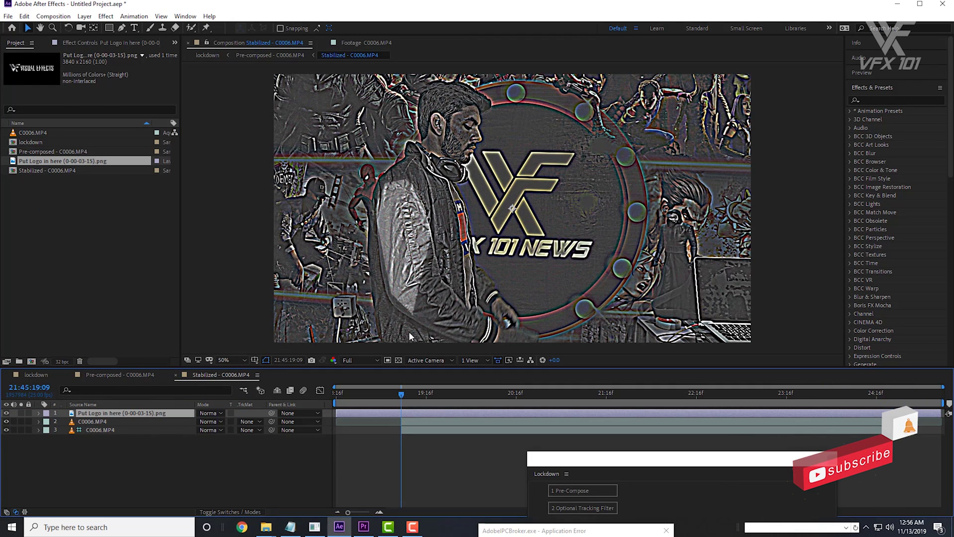
pyautogui.hotkey('alt', '[')
pyautogui.press('r')
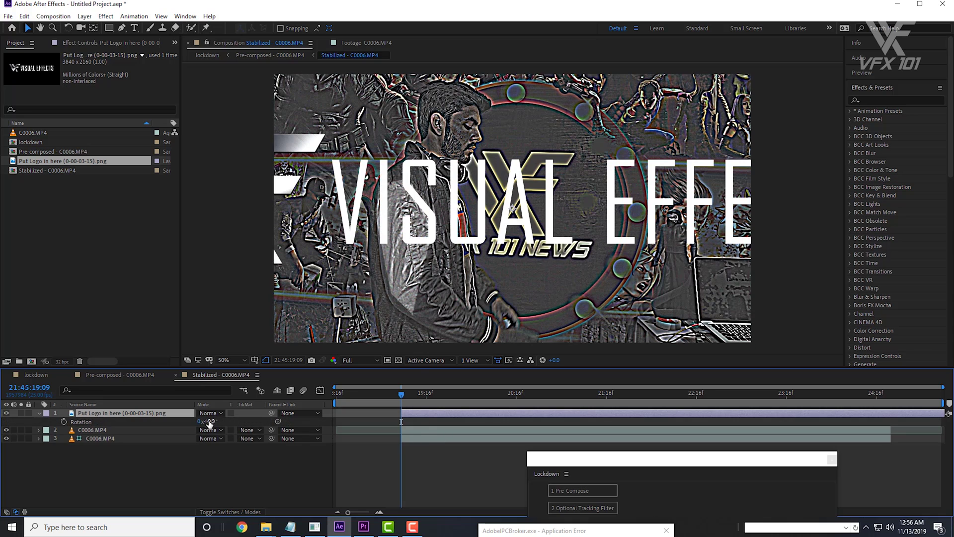
pyautogui.moveTo(201, 421); pyautogui.dragTo(208, 421)
pyautogui.press('s')
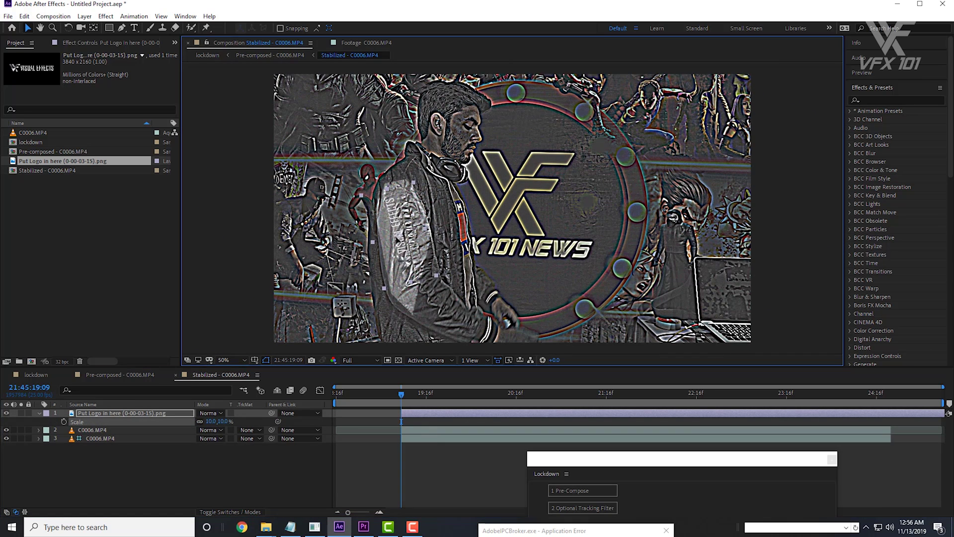
# - Disable Fast Box Blur on C0006.MP4 in the Stabilized comp
pyautogui.press('r')
pyautogui.click(92, 430)
pyautogui.click(99, 42)
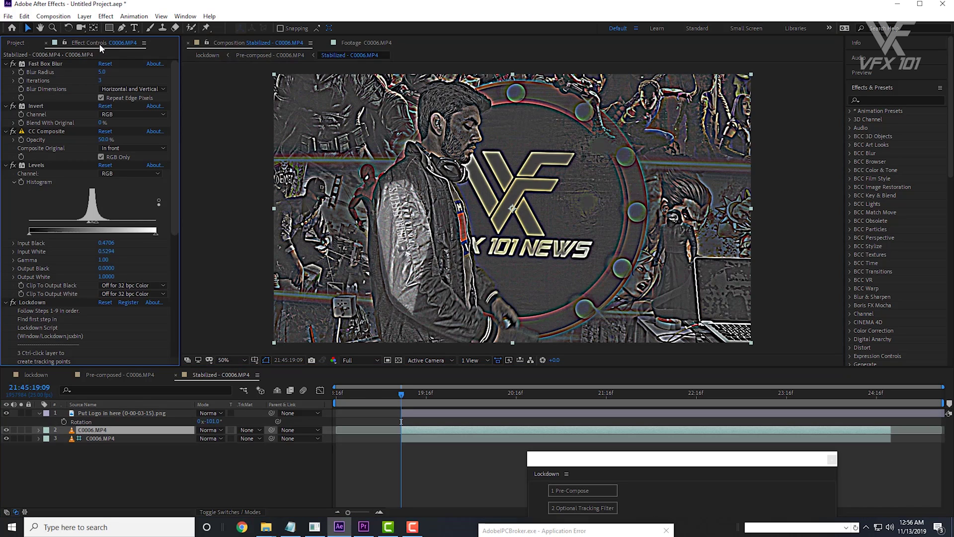
pyautogui.click(13, 65)
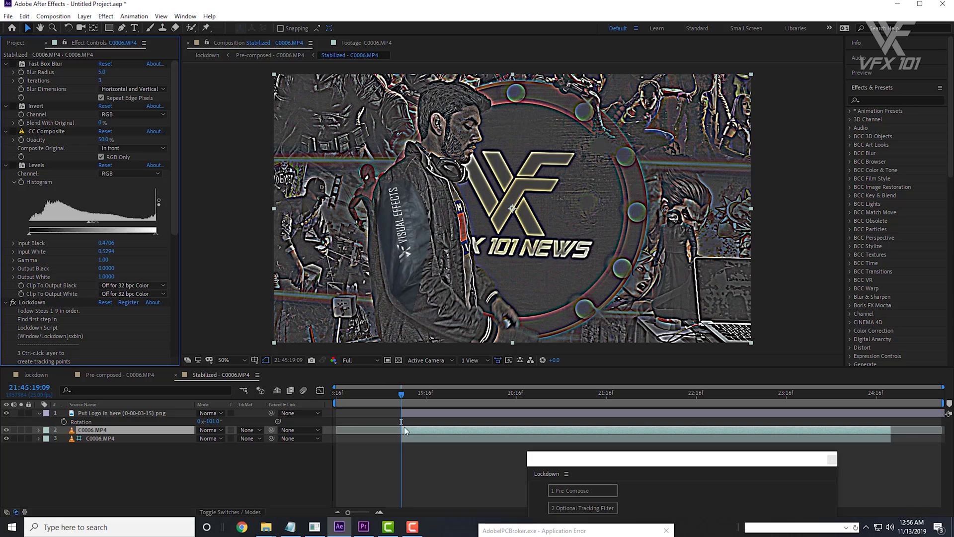
# - In the Pre-composed comp, disable Fast Box Blur, Invert and CC Composite on C0006.MP4
pyautogui.click(120, 375)
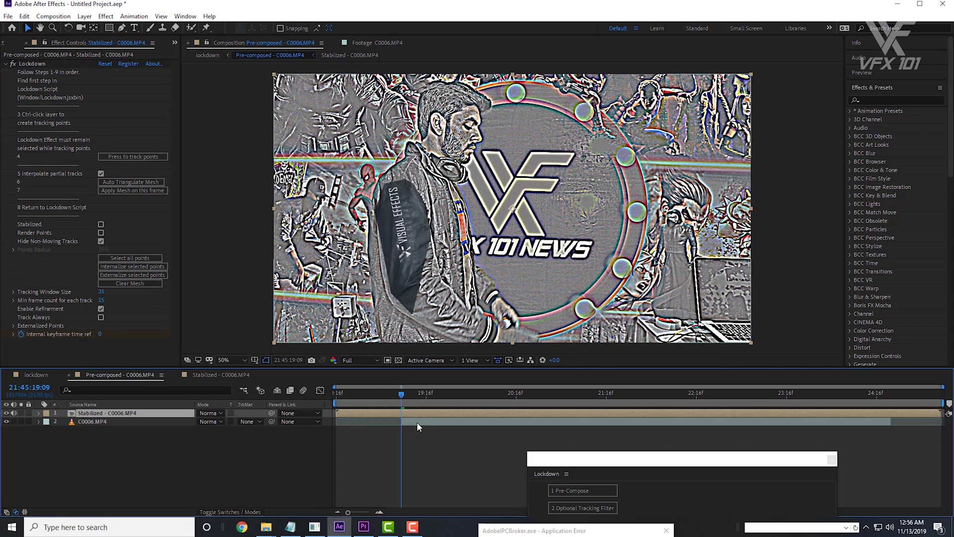
pyautogui.click(410, 421)
pyautogui.moveTo(13, 64); pyautogui.dragTo(13, 131)
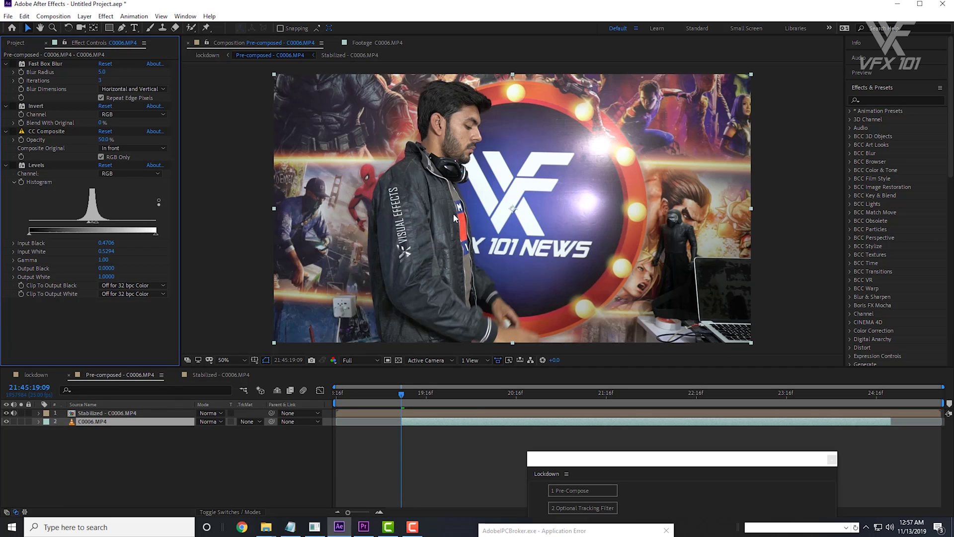
# - Switch to the lockdown composition to see the tracked logo on the jacket sleeve
pyautogui.click(32, 374)
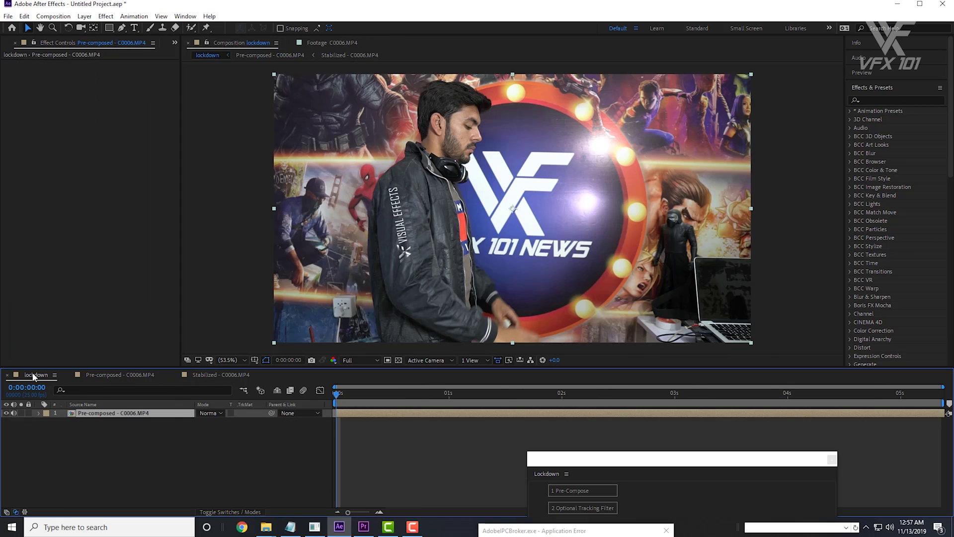